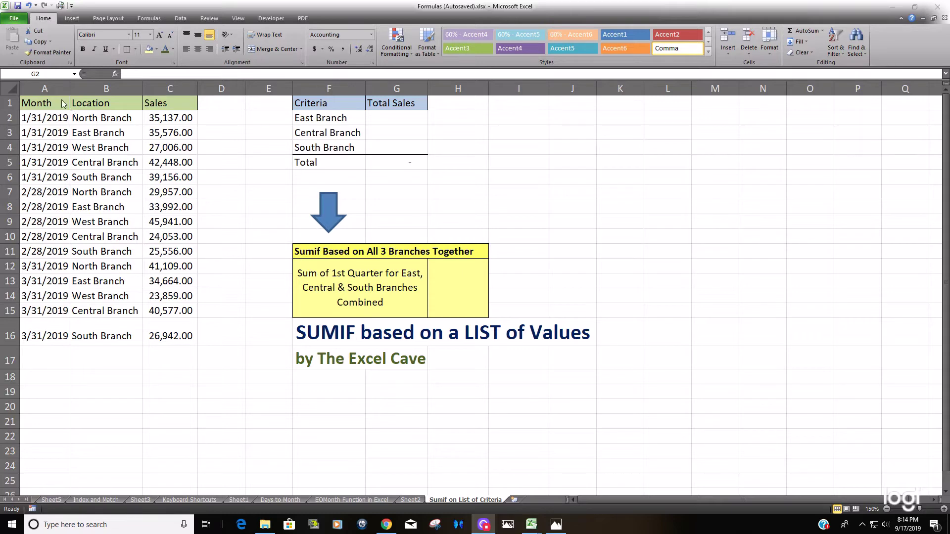
Highlight the Location column, sales data, branch criteria F2:F4 and empty Total Sales cells
click(114, 87)
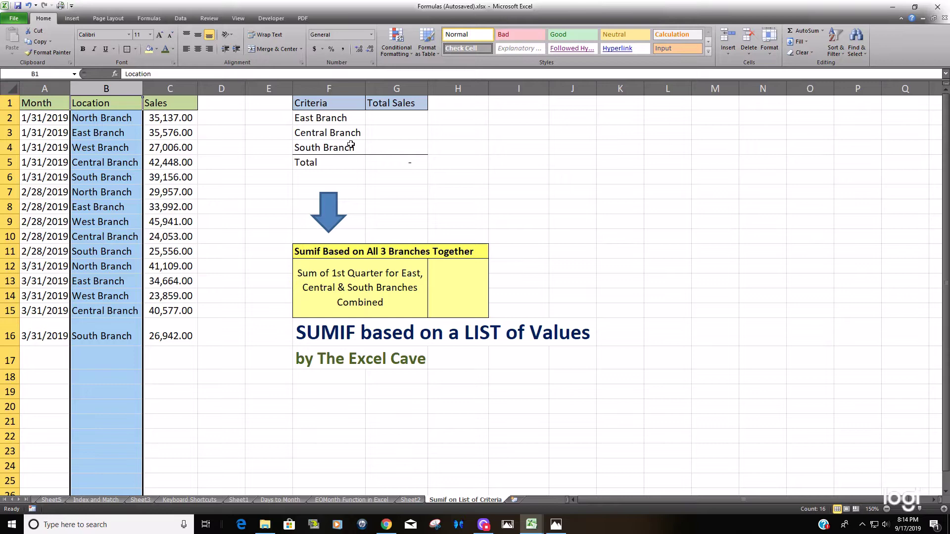
drag(340, 116, 334, 145)
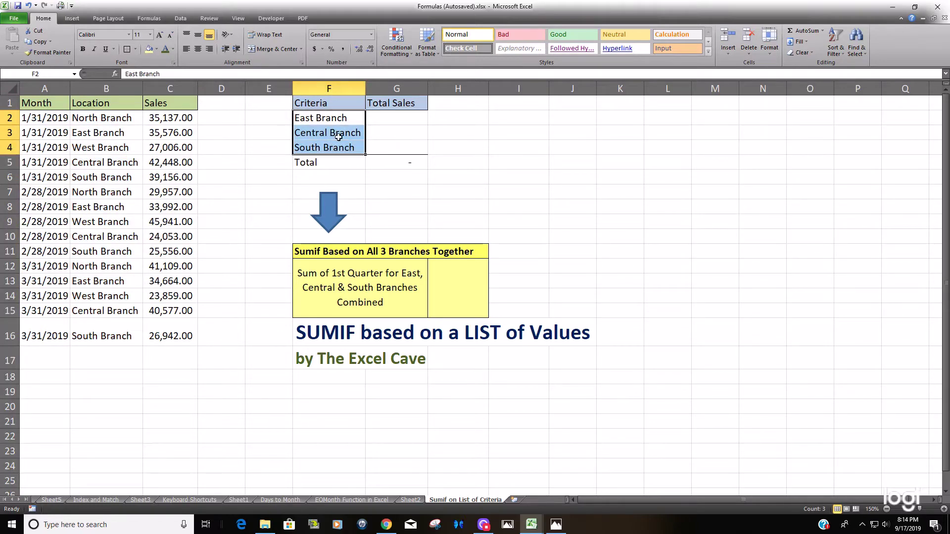
click(106, 88)
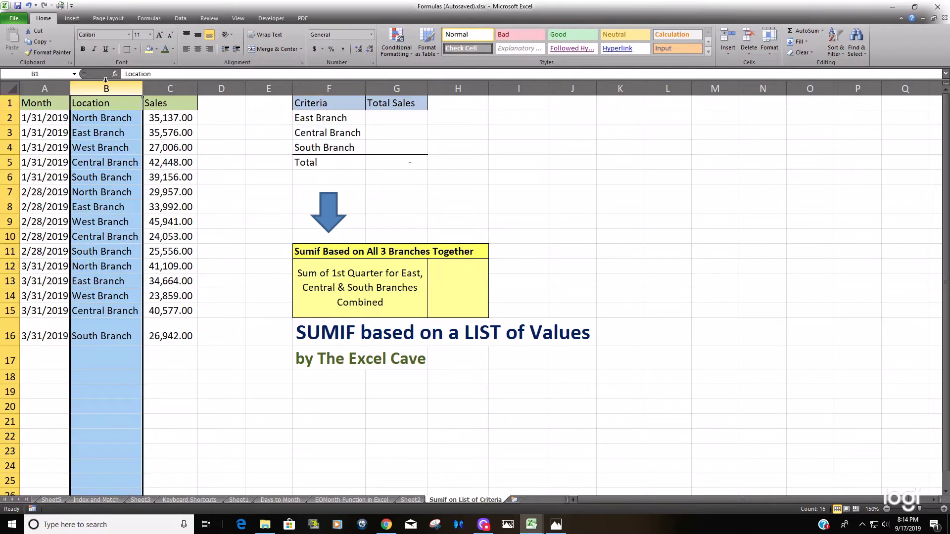
drag(52, 84, 170, 89)
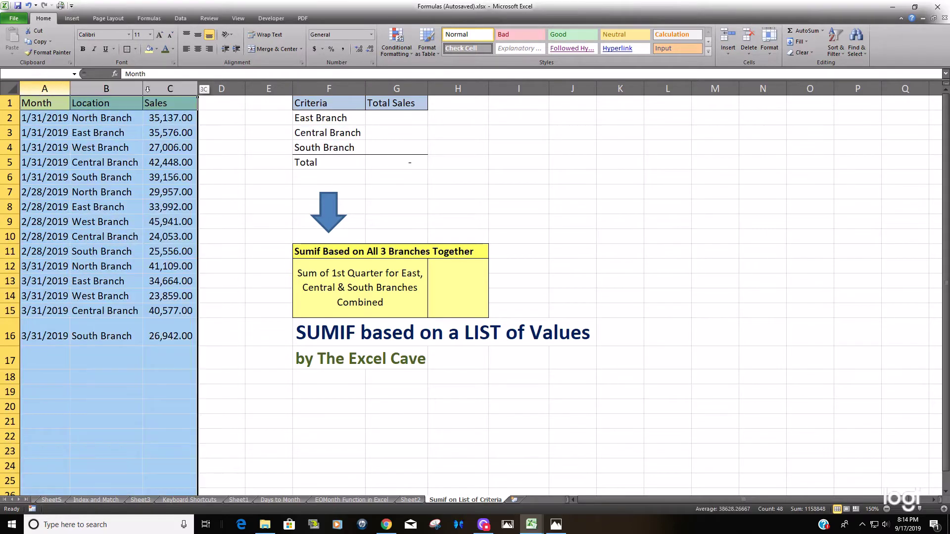
click(343, 119)
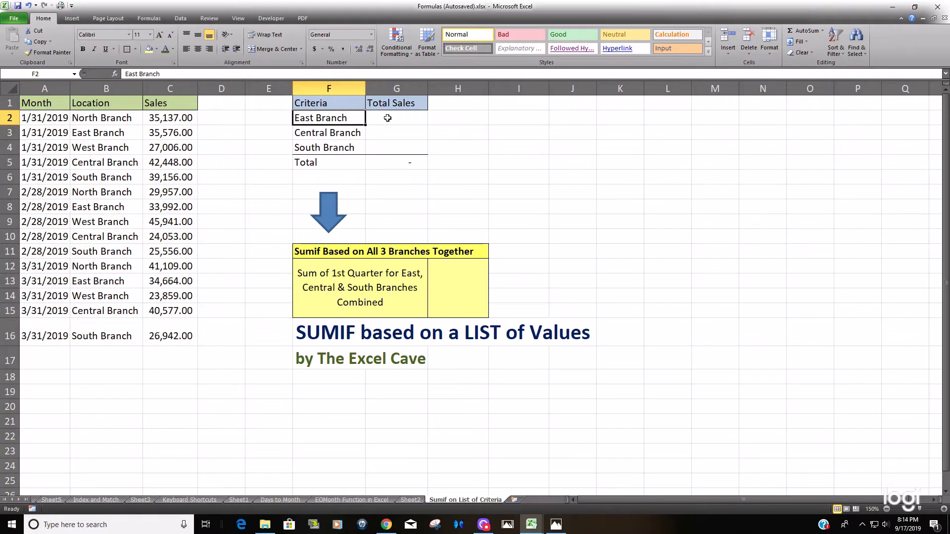
drag(387, 118, 382, 145)
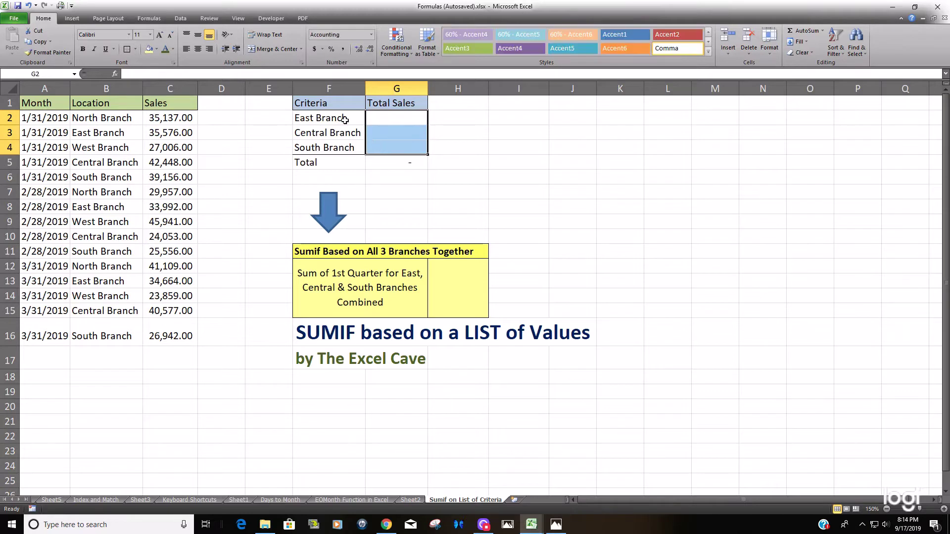
drag(344, 120, 344, 147)
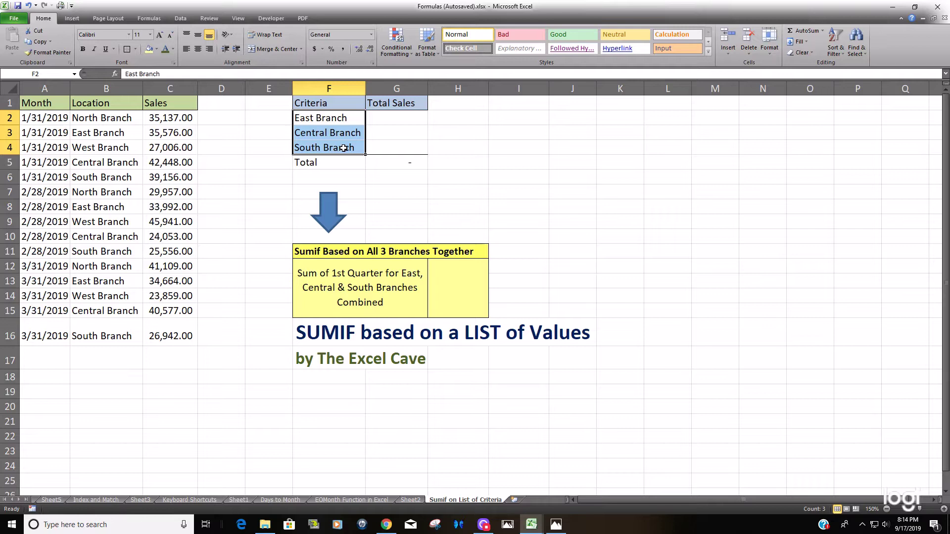
Enter =SUMIF(B:B,F2,C:C) in G2 to total East Branch sales
click(396, 120)
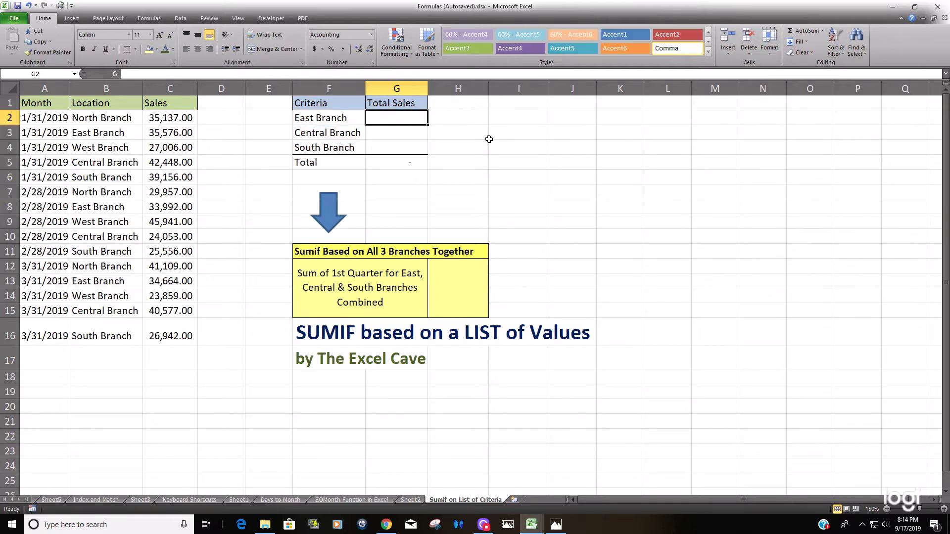
text(=)
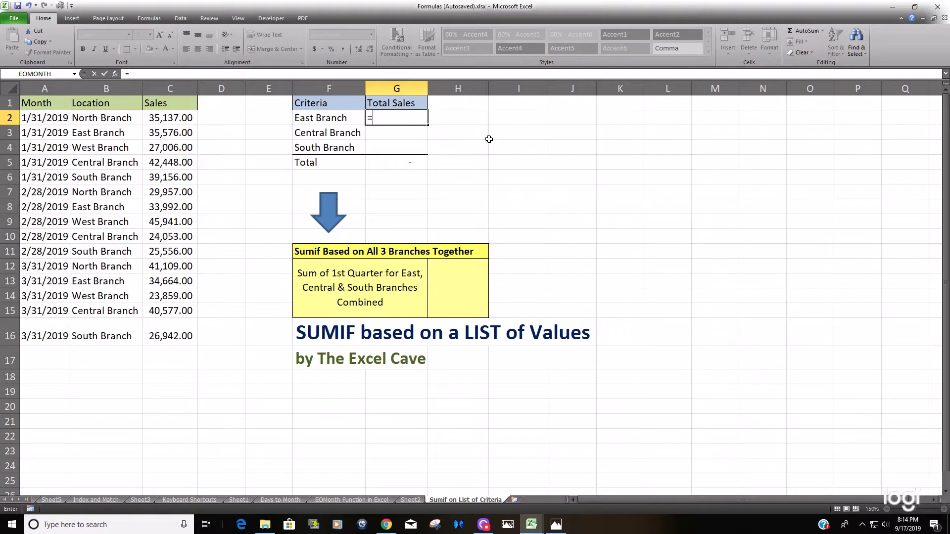
text(sumif()
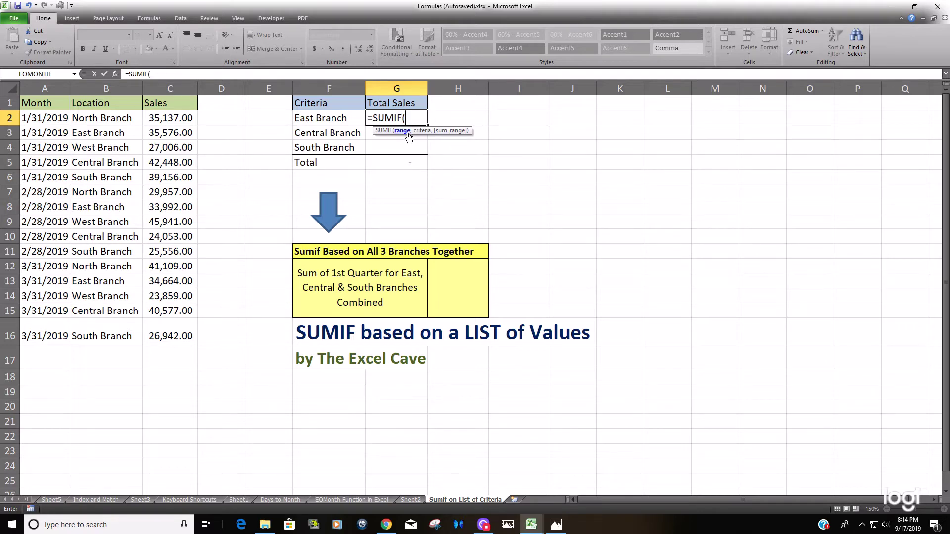
click(110, 88)
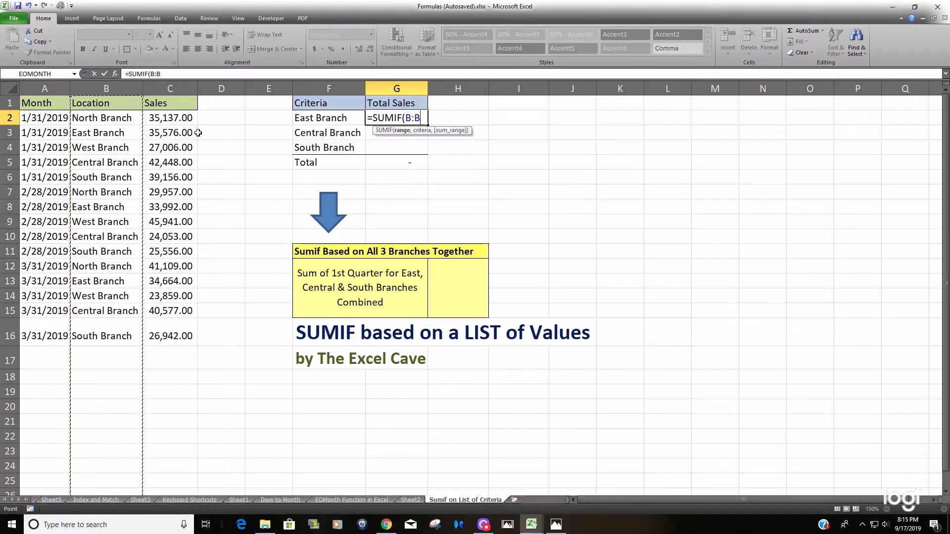
text(,)
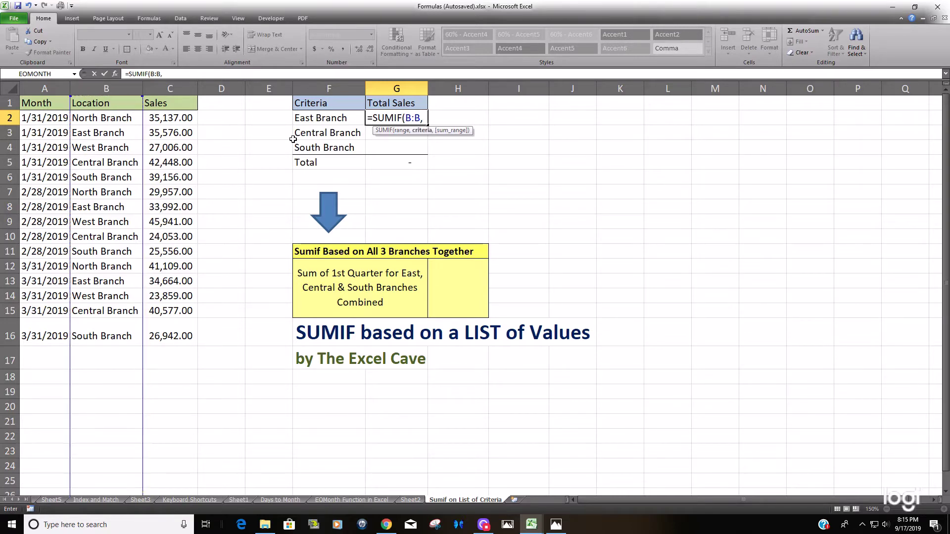
click(324, 120)
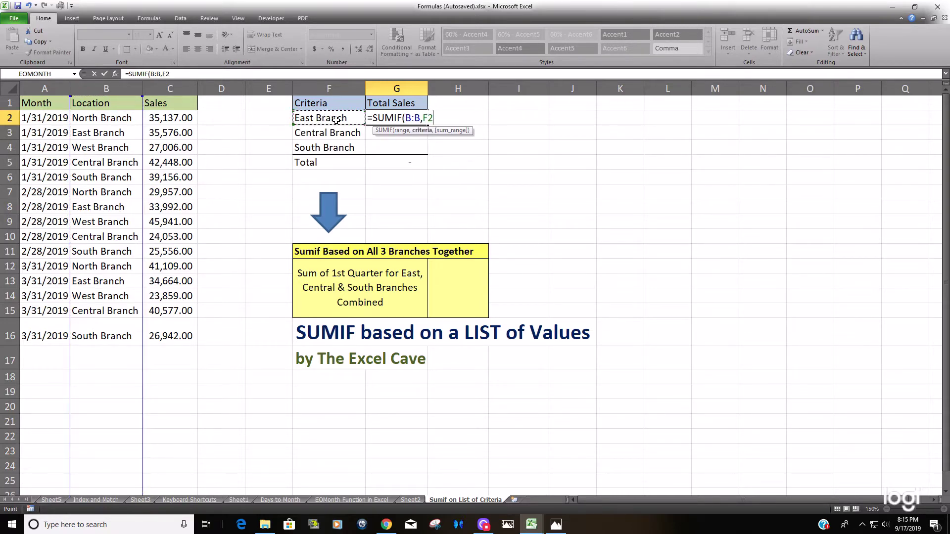
text(,)
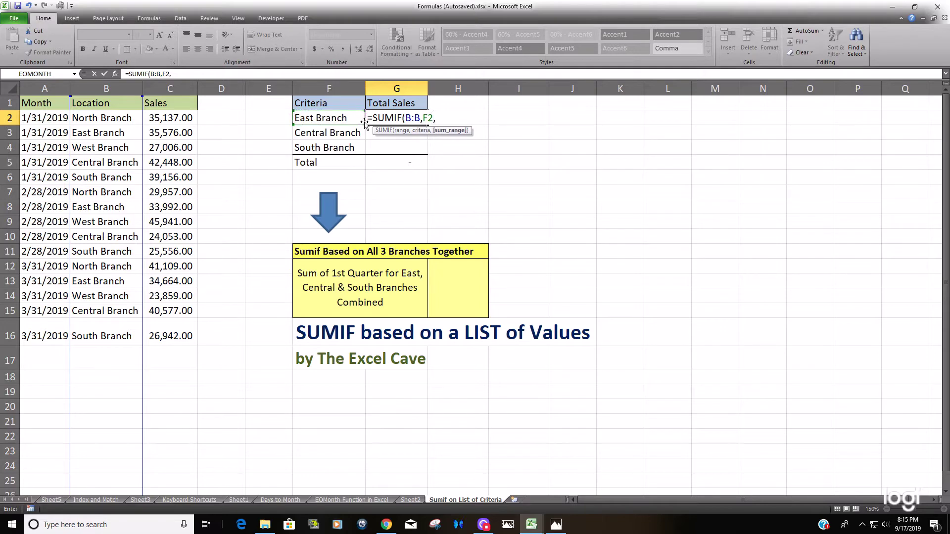
click(170, 89)
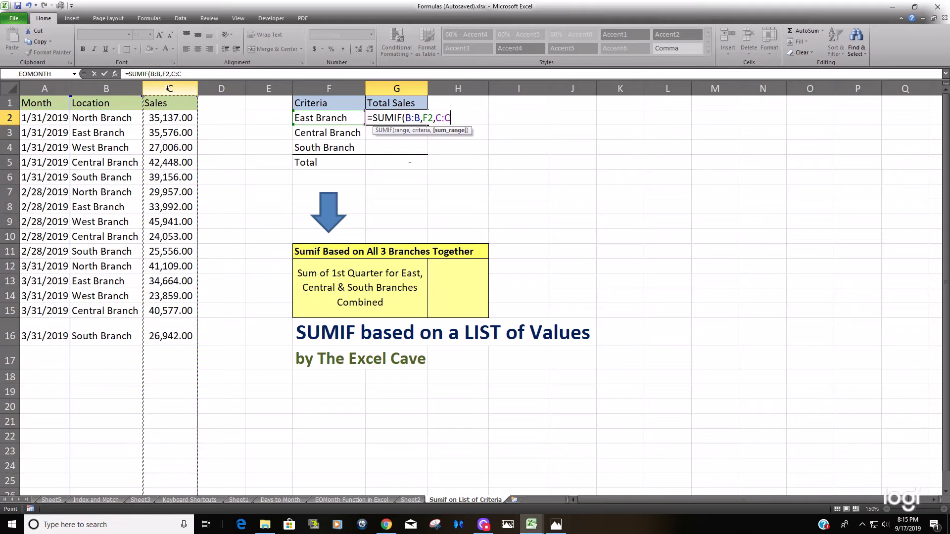
text())
key(Return)
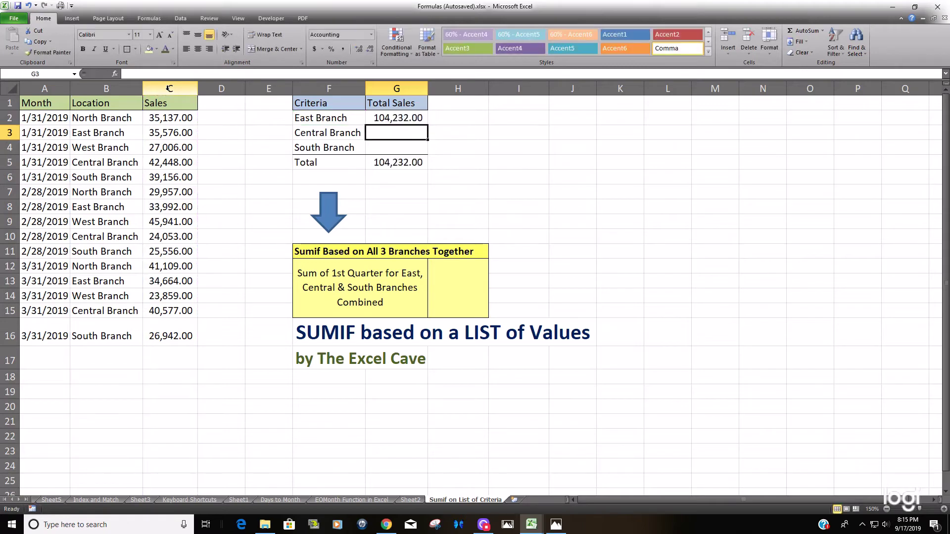
Copy the SUMIF down to G4 for Central 107,078.00 and South 91,654.00, totalling 302,964.00
click(408, 119)
drag(427, 125, 422, 152)
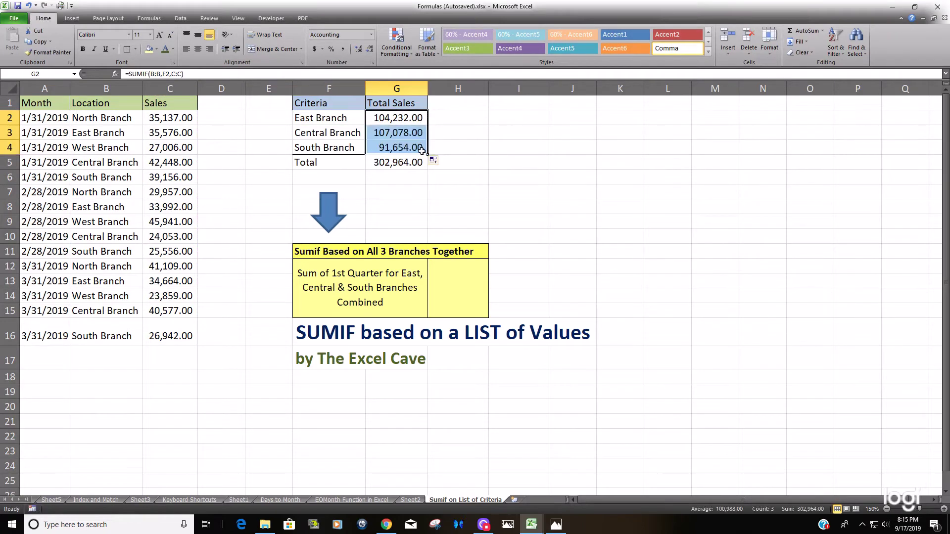
click(414, 160)
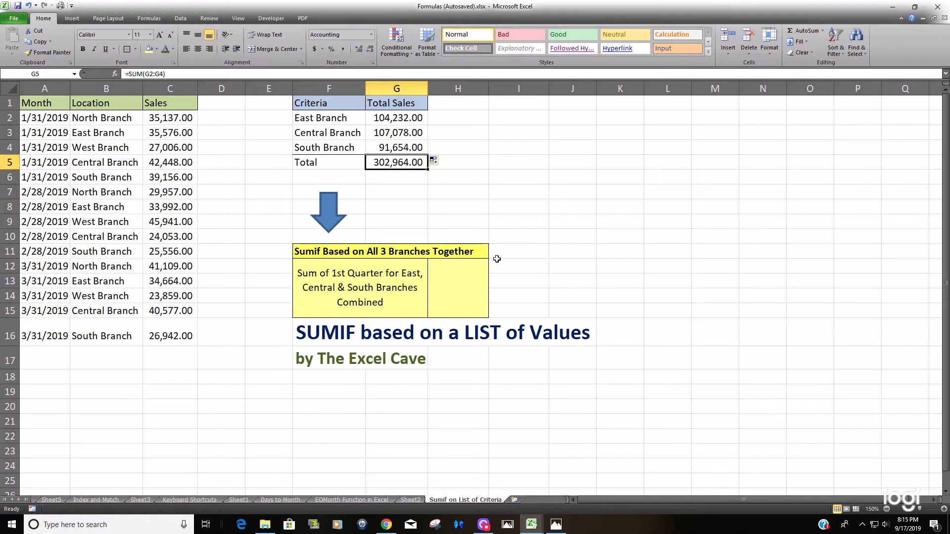
drag(326, 120, 327, 150)
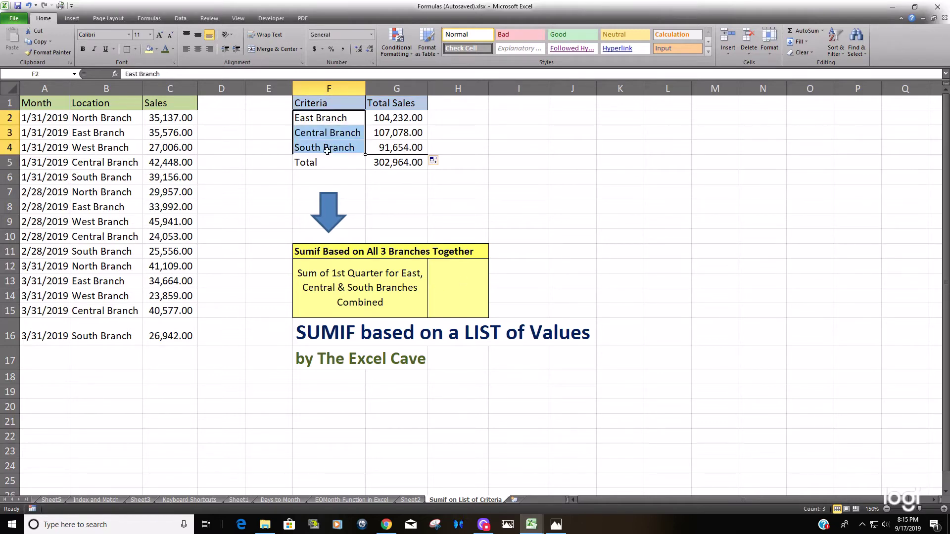
Enter =SUMIF(B:B,F2:F4,C:C) in H13, the combined first-quarter box
click(453, 283)
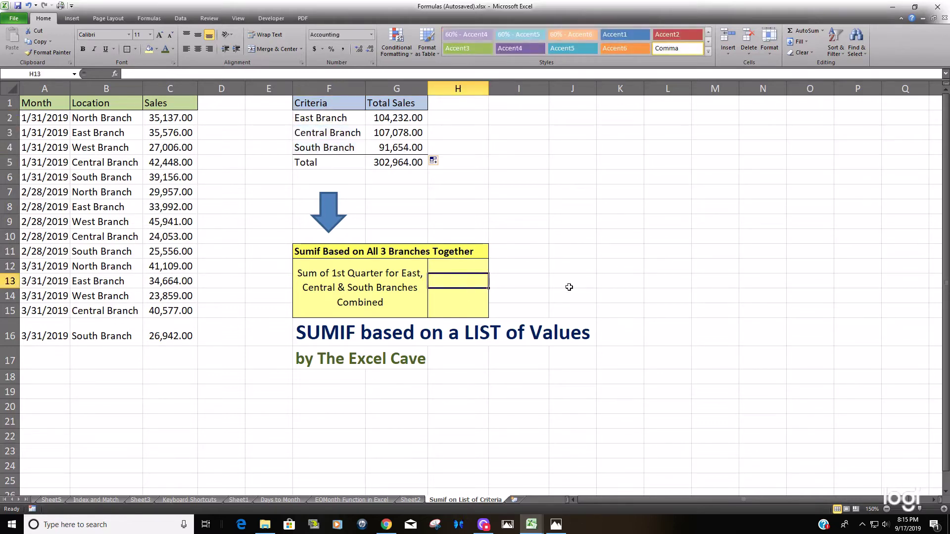
text(=)
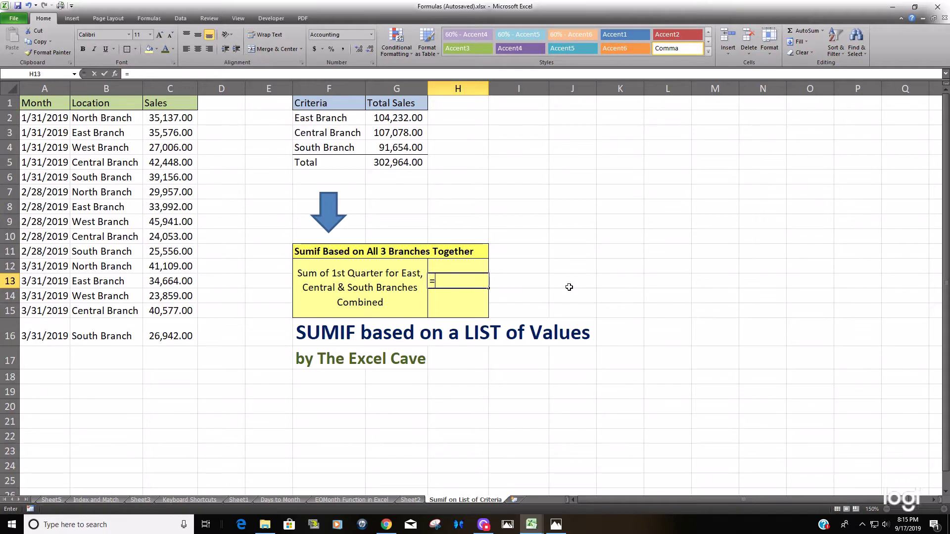
text(Sumif)
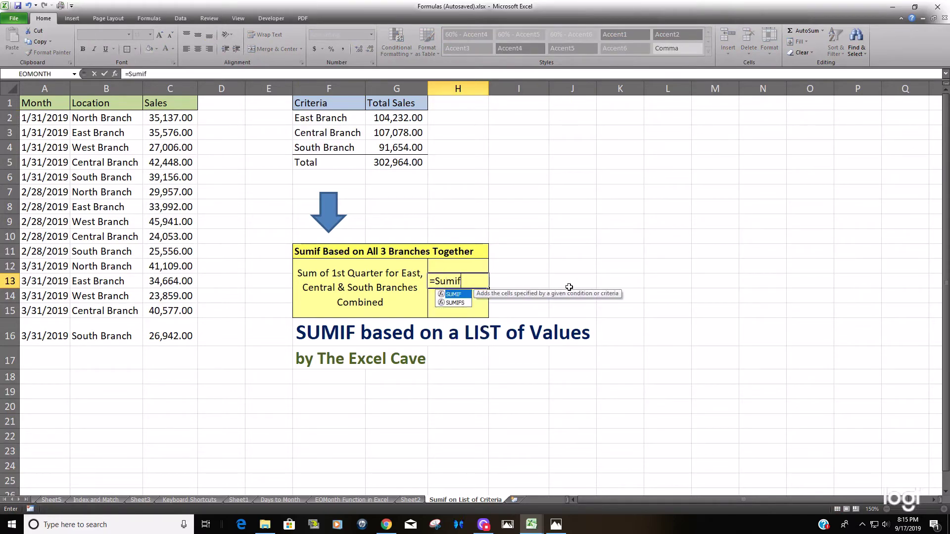
text(()
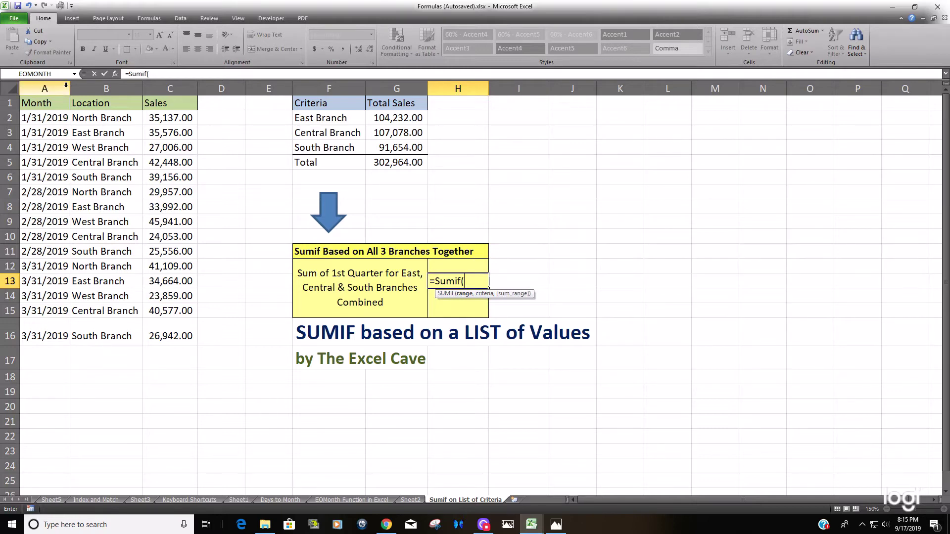
click(95, 83)
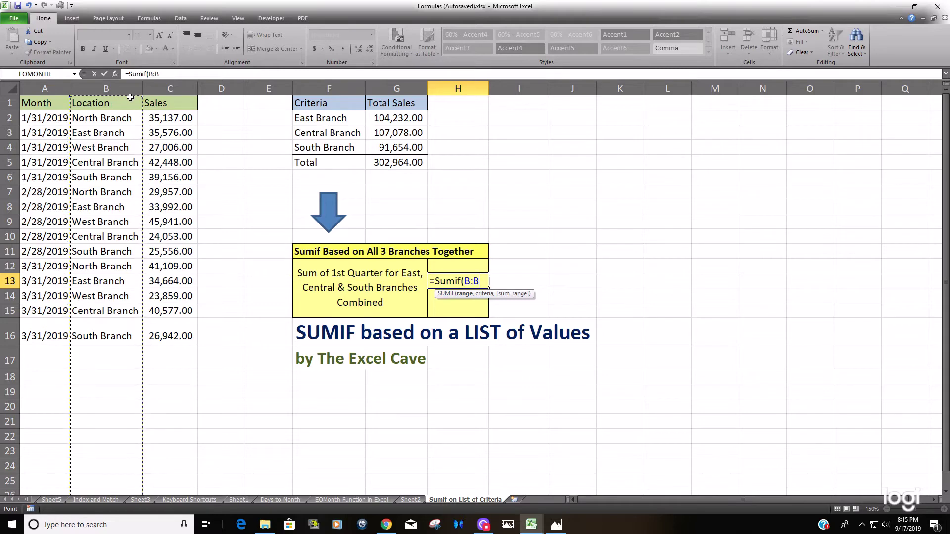
text(,)
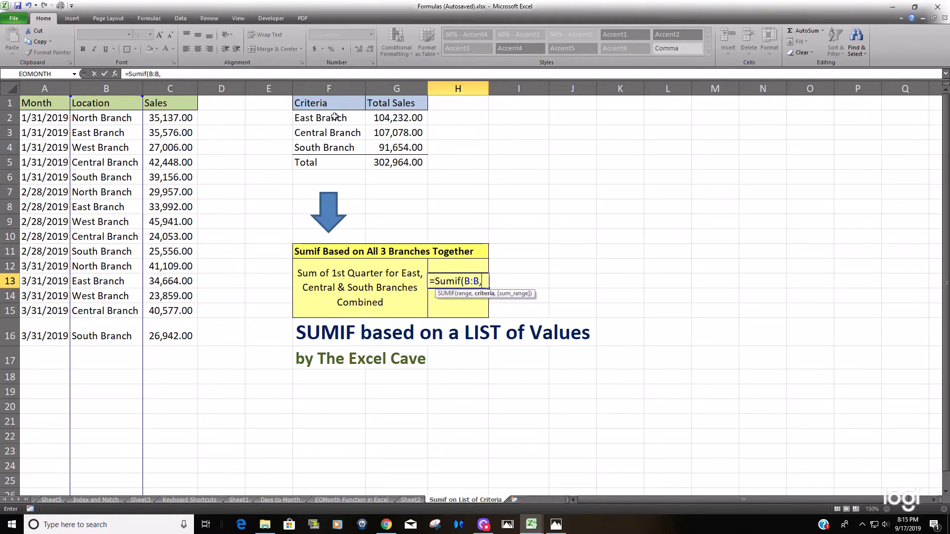
drag(334, 116, 335, 149)
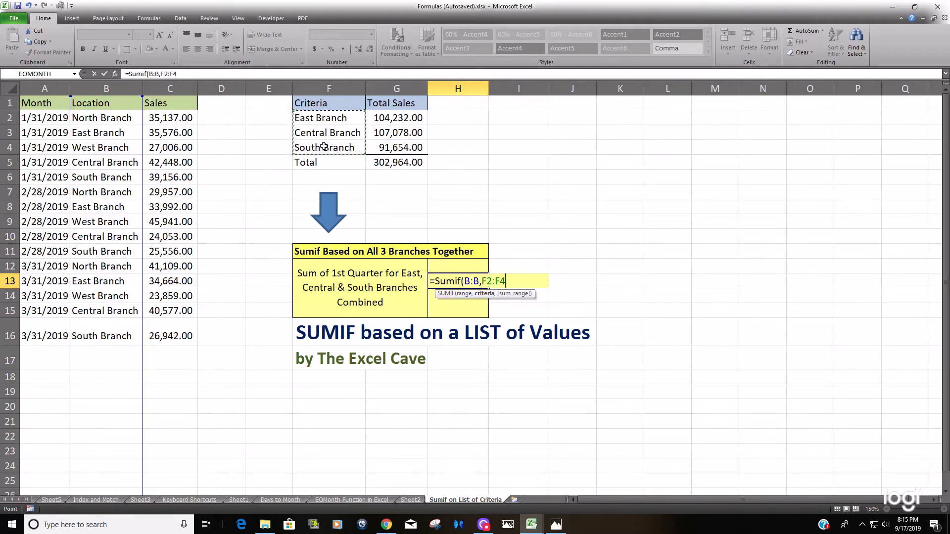
text(,)
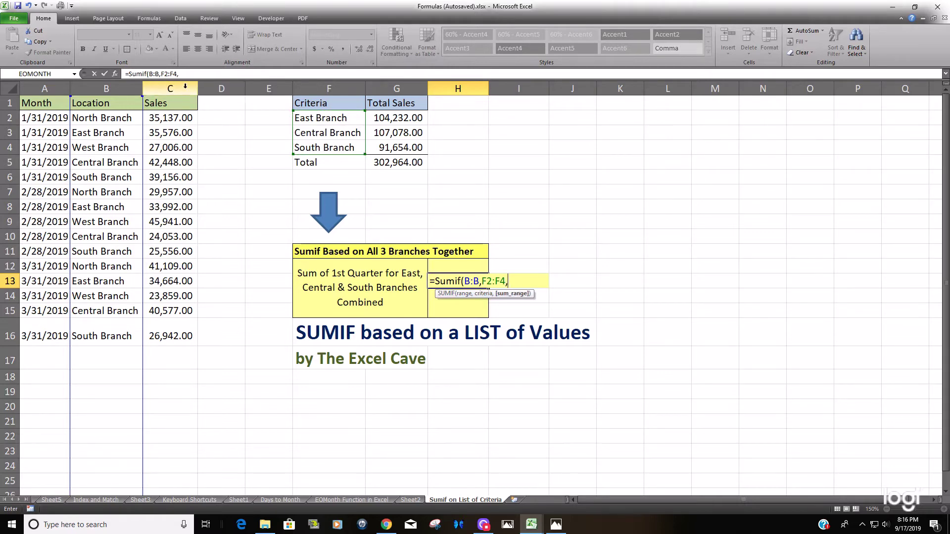
click(185, 87)
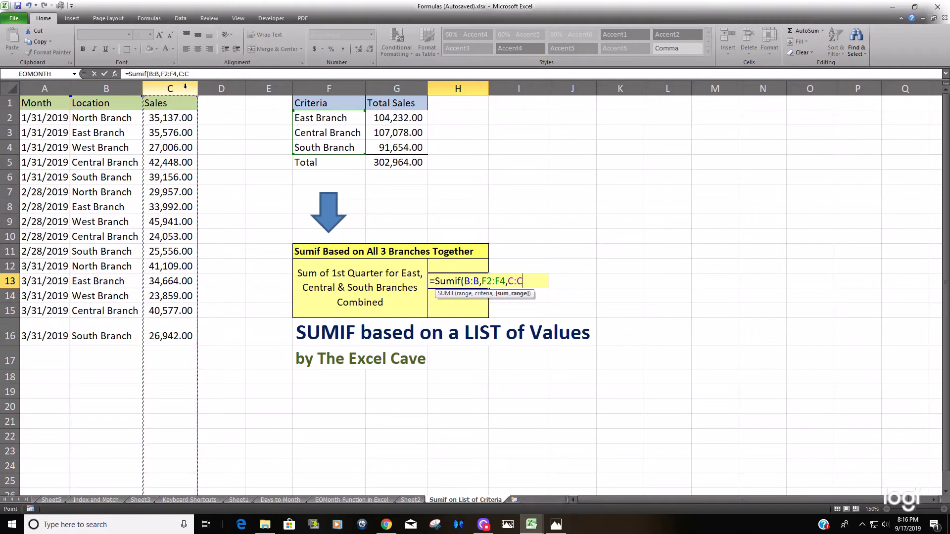
text())
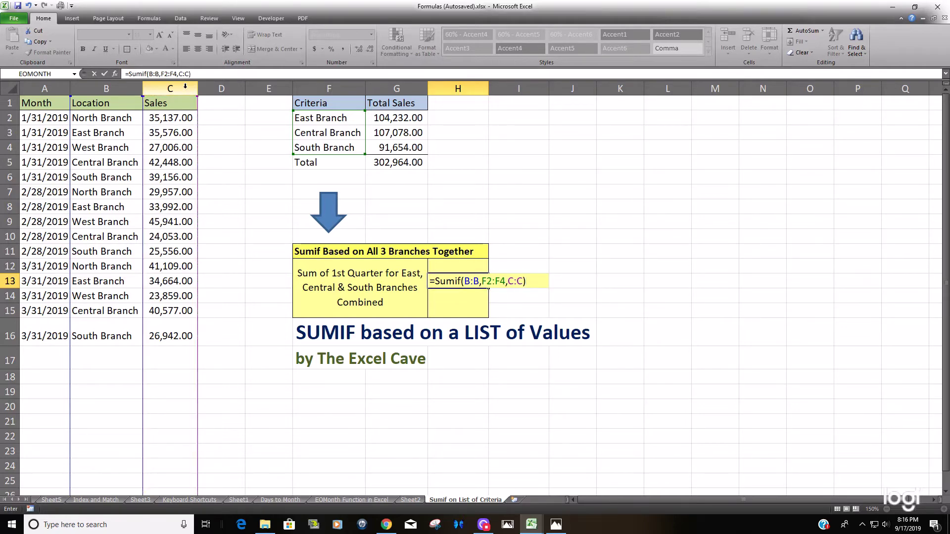
key(ctrl+Return)
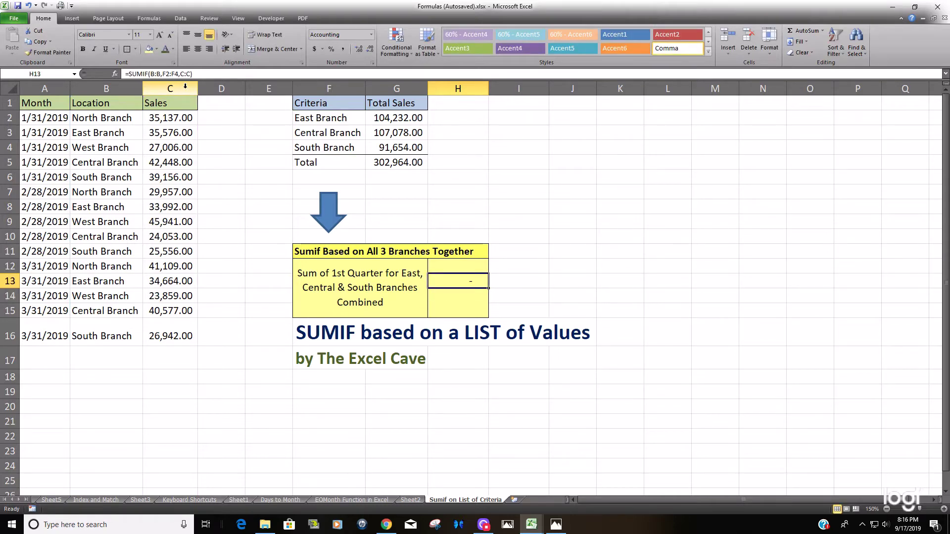
Evaluate H13's SUMIF with F9 to reveal the array 104232, 107078, 91654, then re-edit it
key(F2)
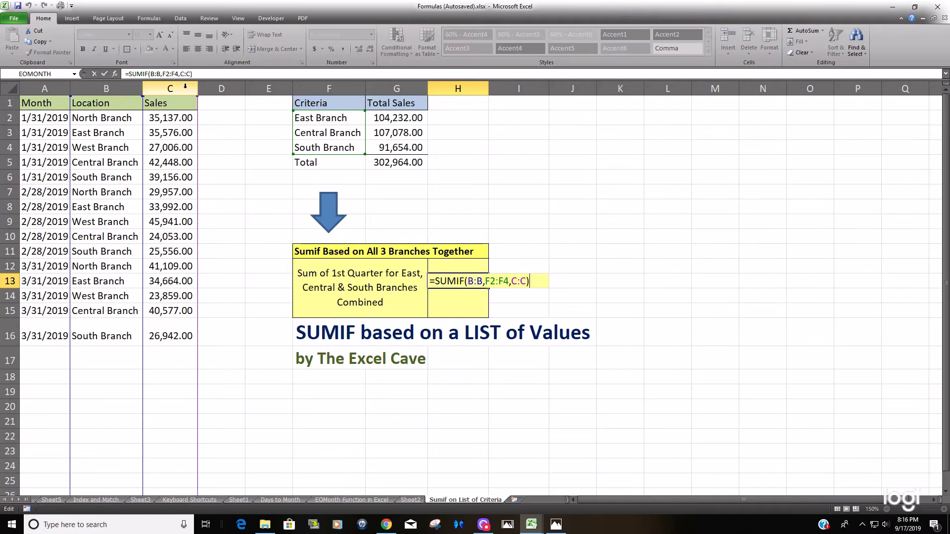
key(F9)
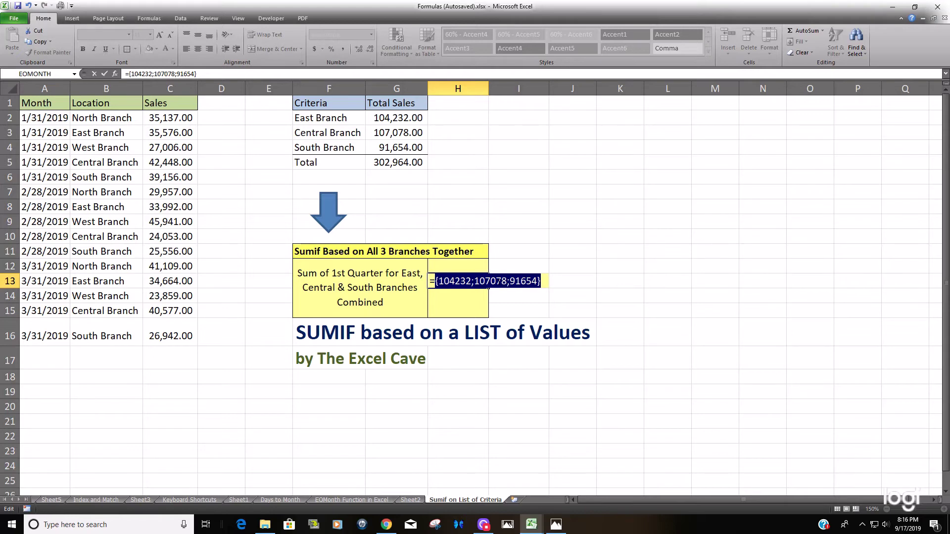
key(Escape)
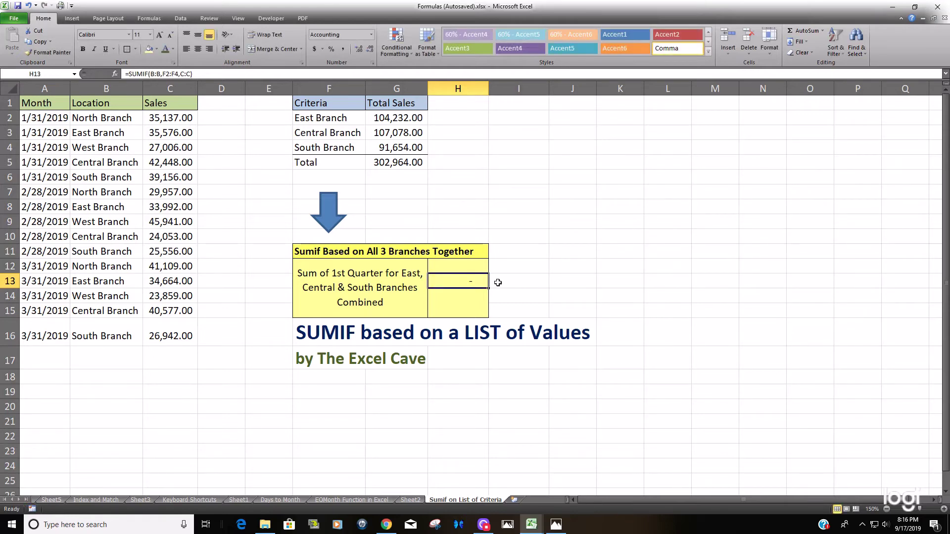
key(F2)
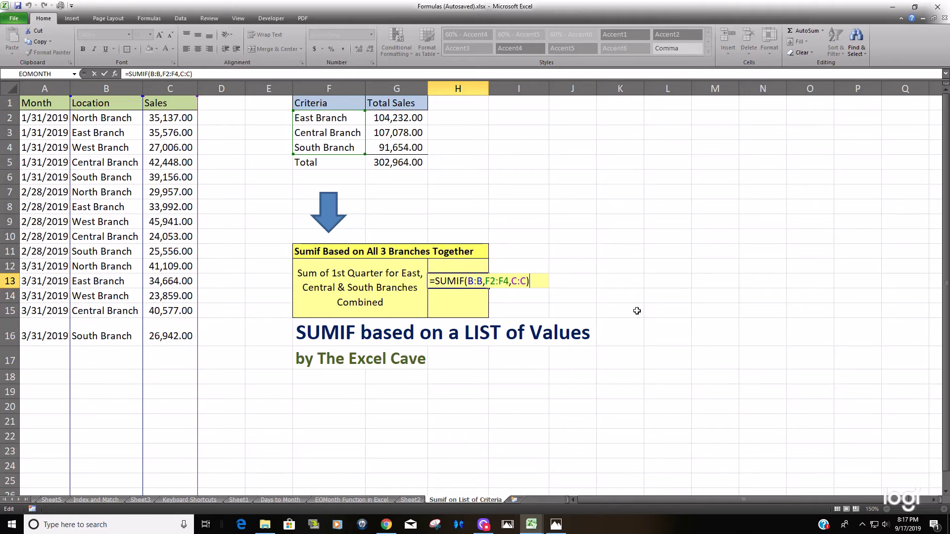
Insert SUMPRODUCT after the equals sign and close it, making =SUMPRODUCT(SUMIF(B:B,F2:F4,C:C))
click(435, 281)
text(SUm)
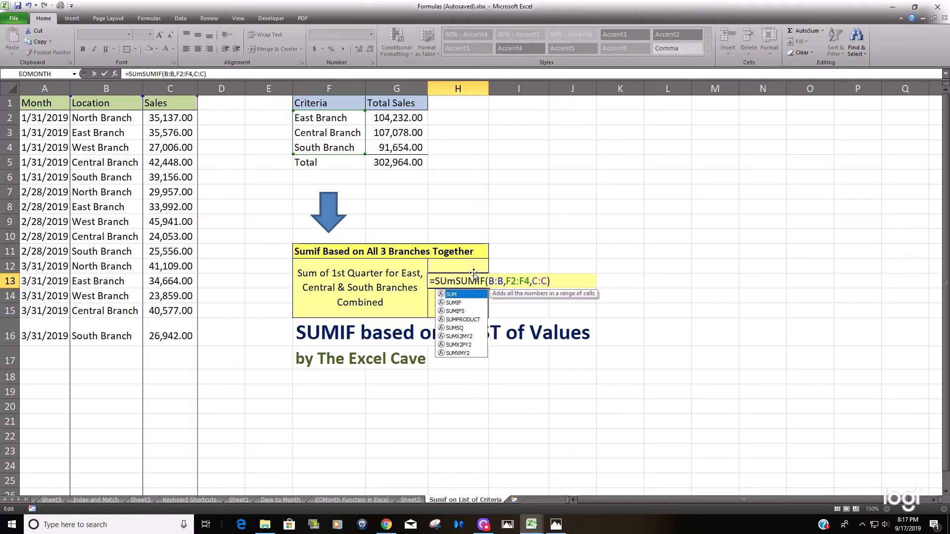
key(Down)
key(Down)
key(Down)
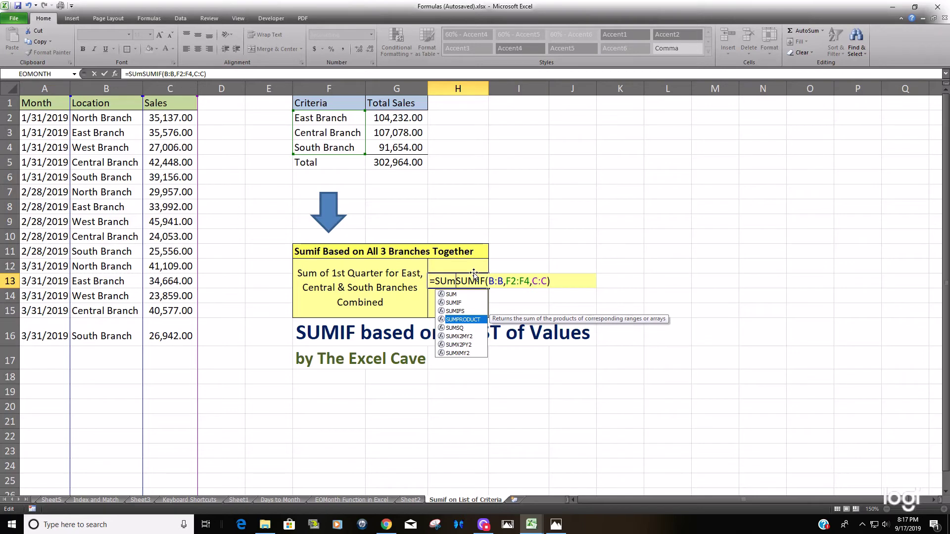
key(Tab)
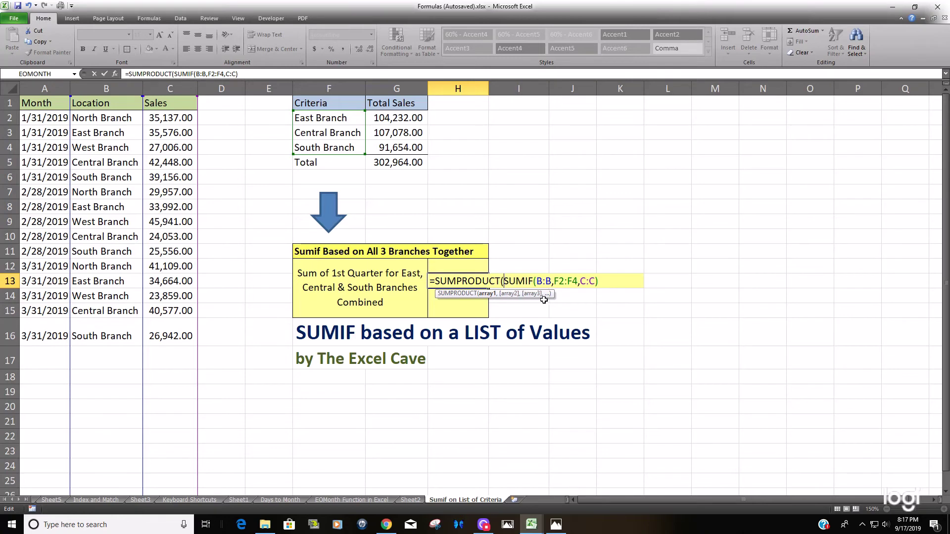
click(609, 282)
text())
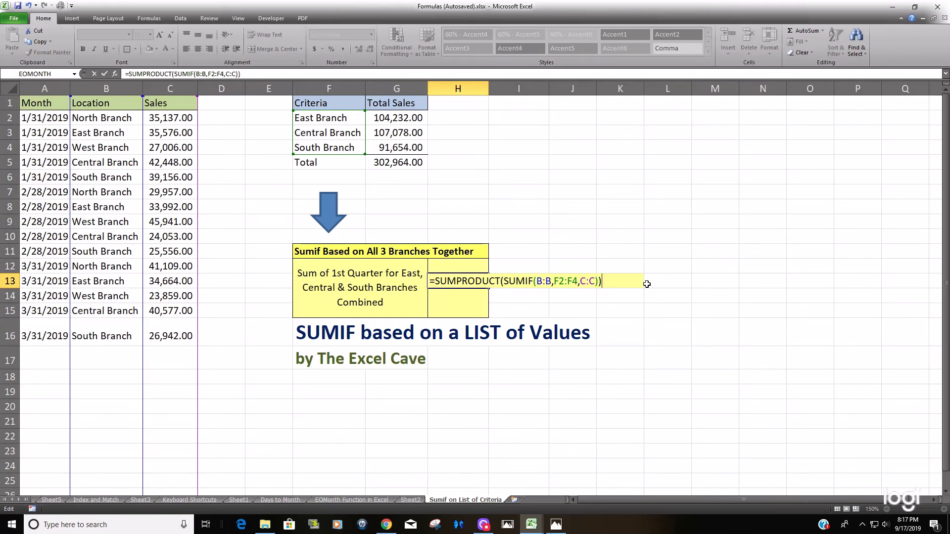
Commit and recheck the SUMPRODUCT formula so H13 displays 302,964.00
key(Left)
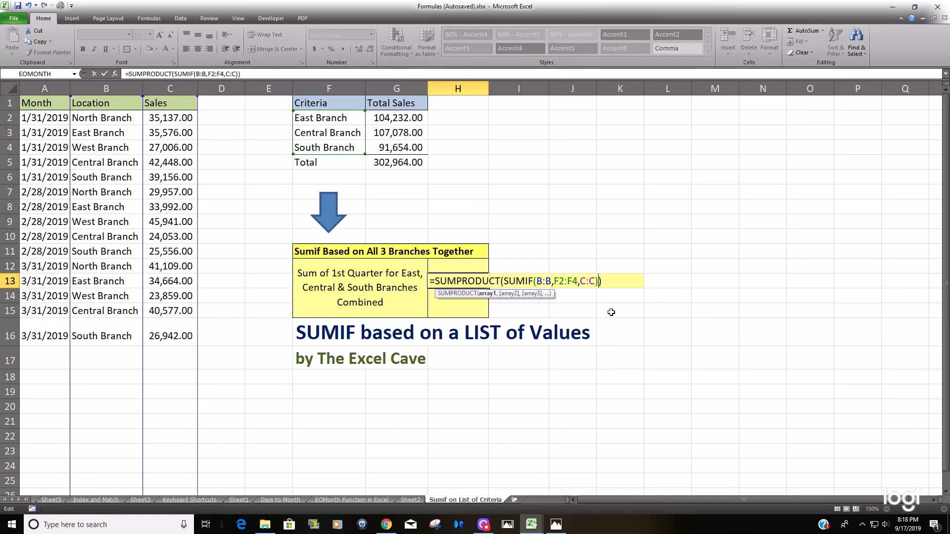
key(Return)
key(Up)
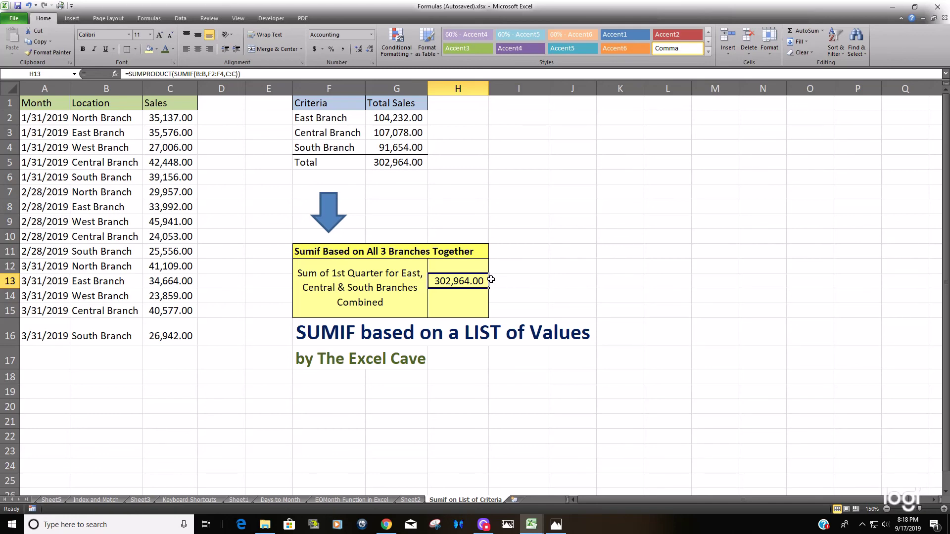
key(F2)
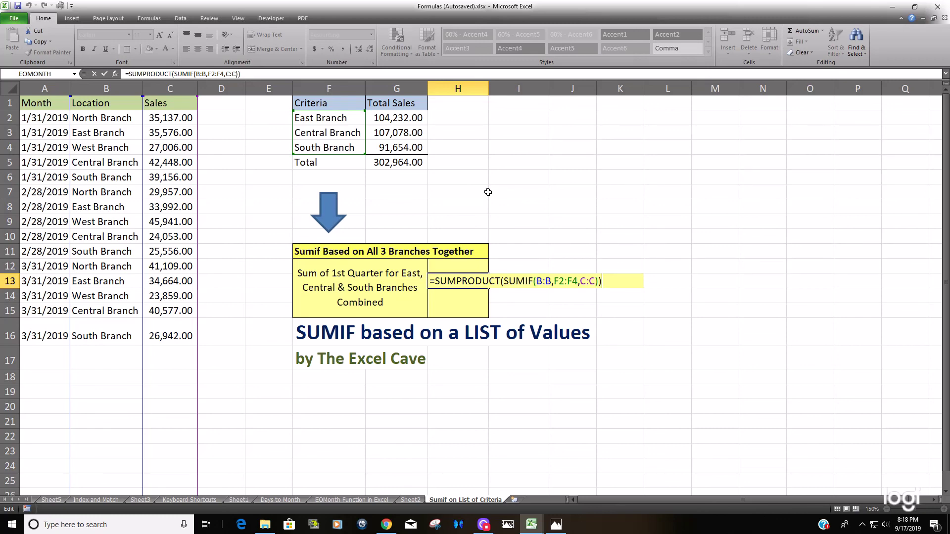
key(Return)
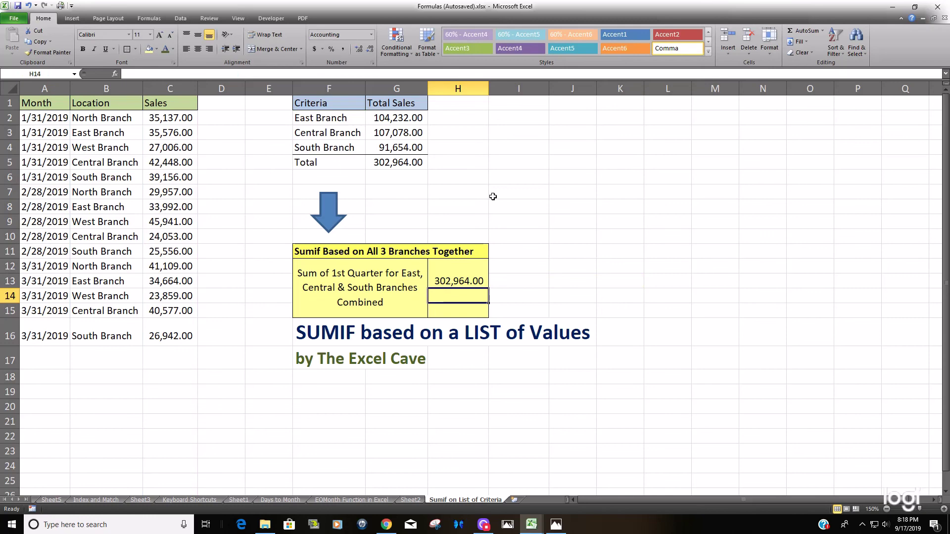